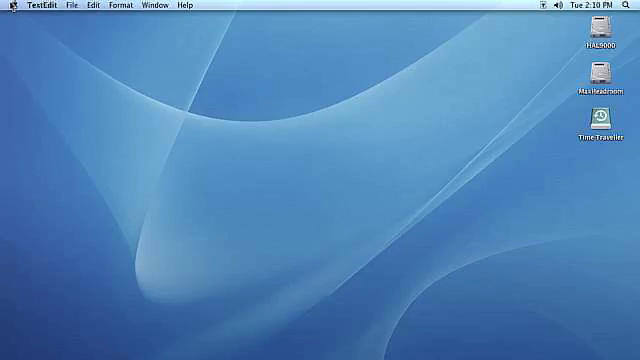
Open the Accounts pane from System Preferences in the Apple menu
left_click(14, 5)
left_click(29, 52)
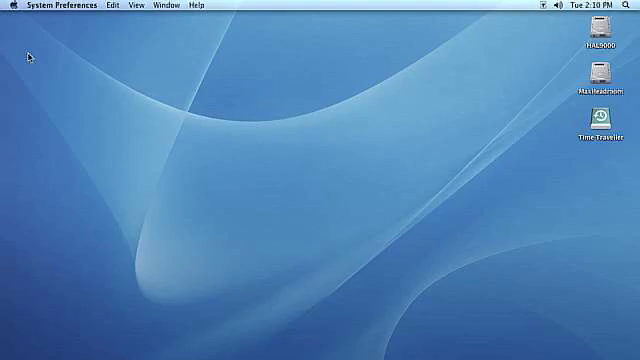
left_click(174, 252)
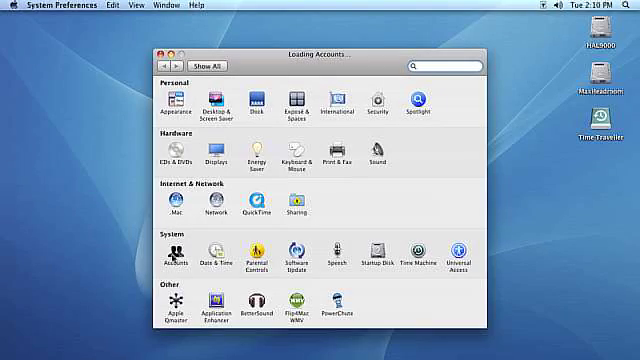
Unlock Accounts with the administrator password and show Login Options
left_click(167, 298)
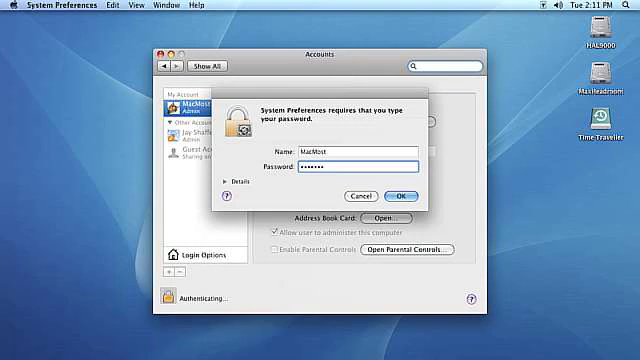
key("Return")
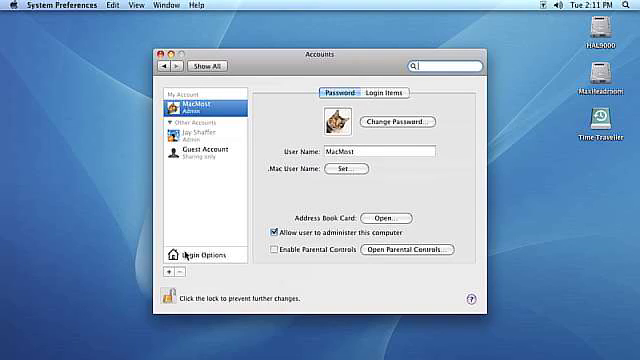
left_click(186, 255)
Enable fast user switching, accept the warning, keep View as Name, and close System Preferences
left_click(267, 219)
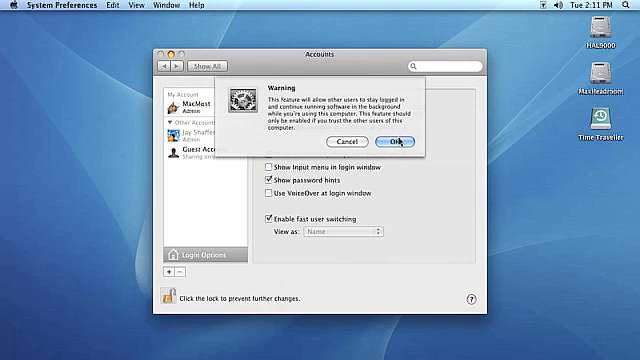
left_click(395, 143)
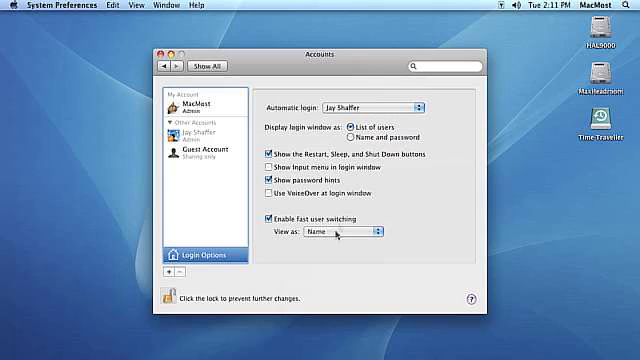
left_click(337, 231)
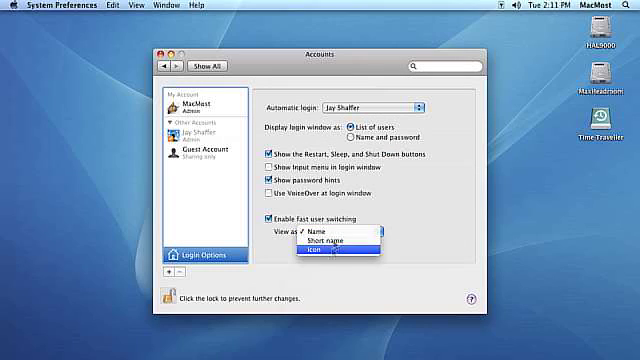
left_click(337, 232)
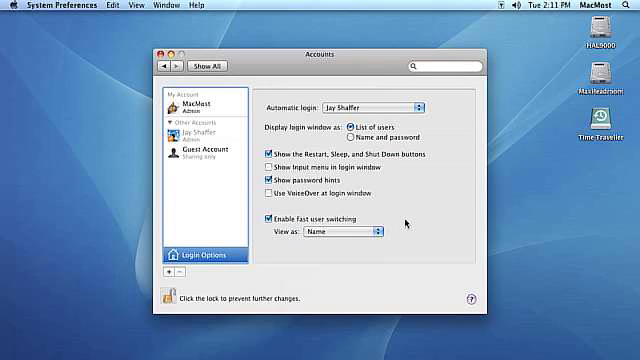
left_click(161, 55)
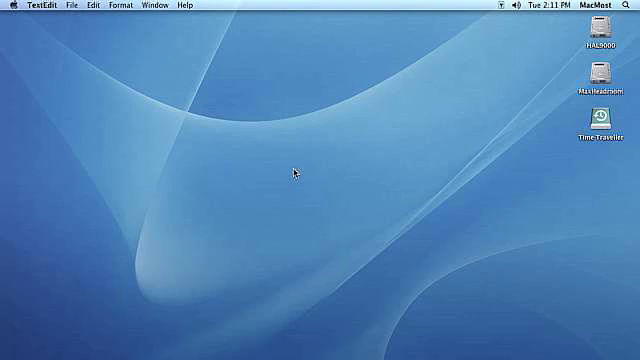
left_click(596, 6)
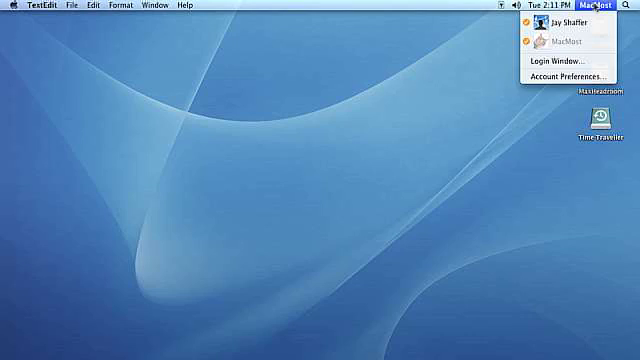
left_click(569, 24)
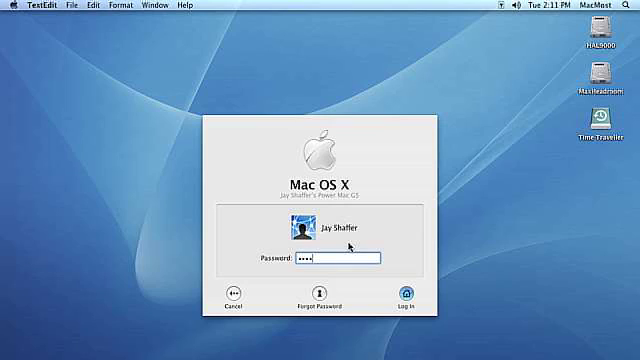
left_click(407, 294)
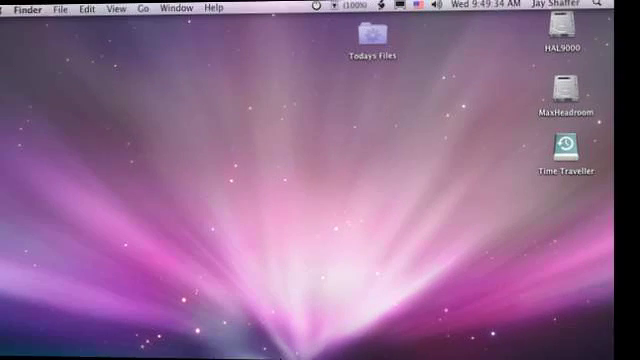